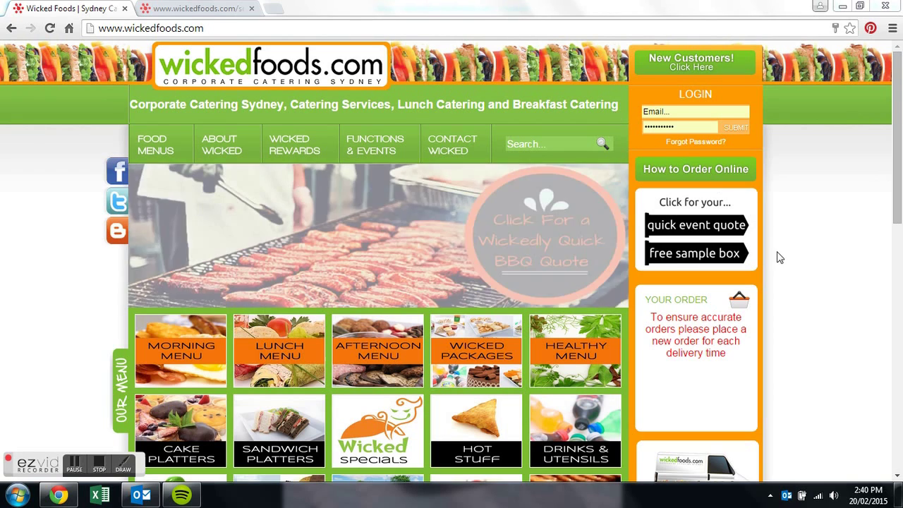
# Step: Open the 'New Customers! Click Here' registration form on the Wicked Foods site
pyautogui.scroll(-4, 780, 263)
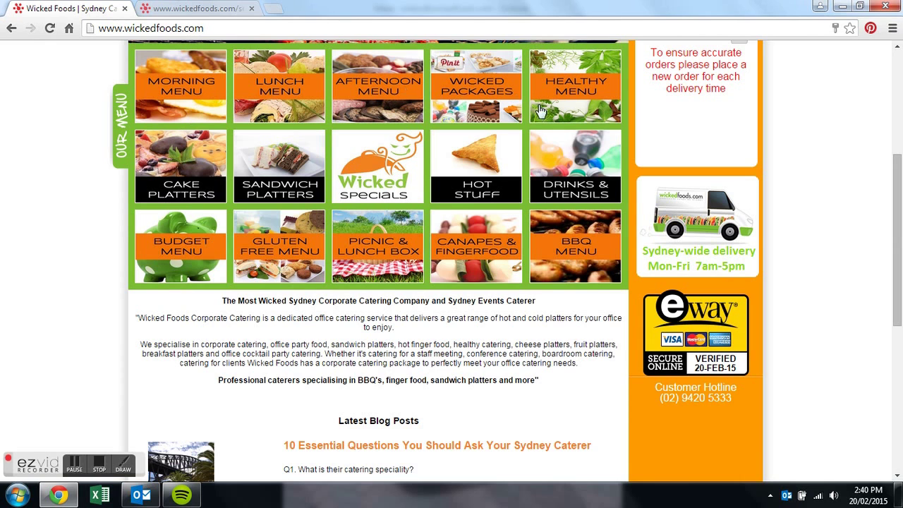
pyautogui.moveTo(377, 430)
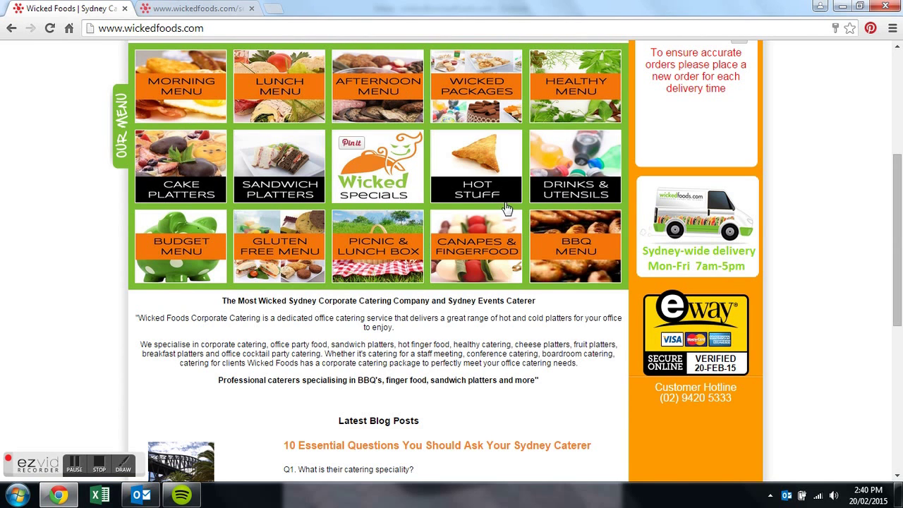
pyautogui.scroll(1, 797, 205)
pyautogui.scroll(1, 796, 206)
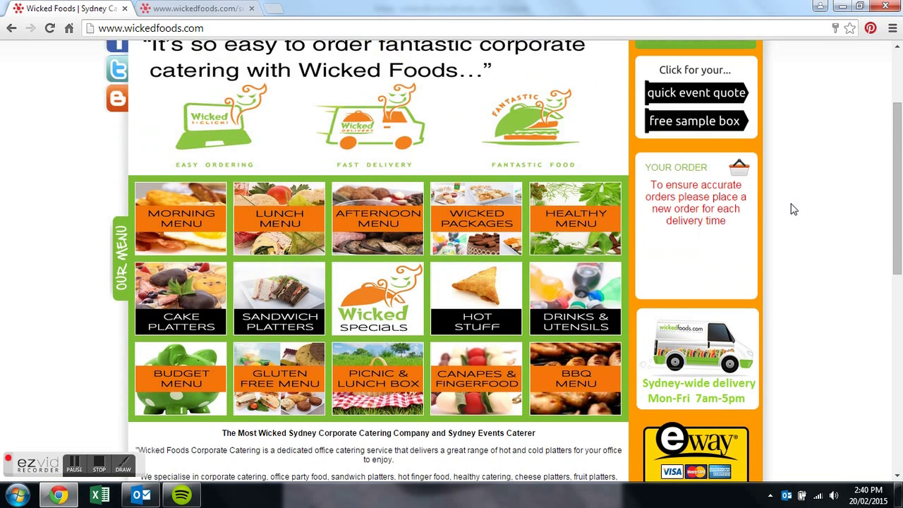
pyautogui.scroll(2, 790, 211)
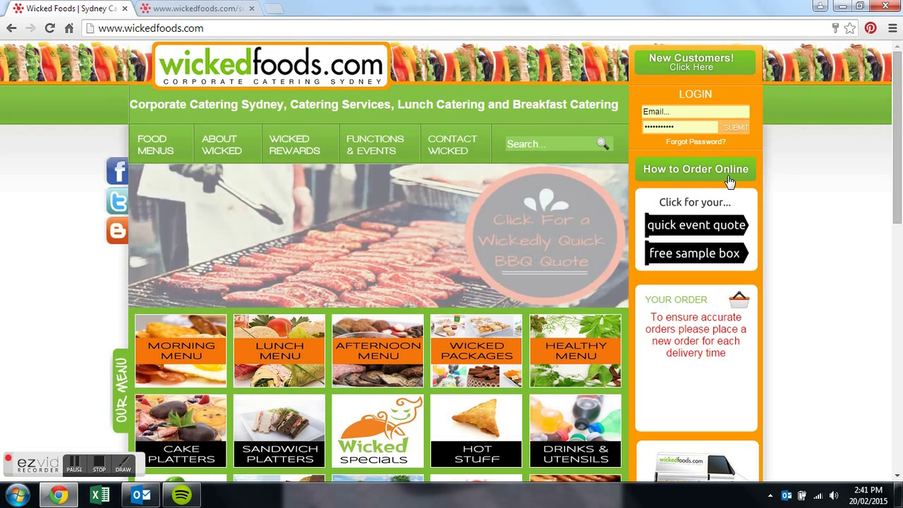
pyautogui.click(692, 63)
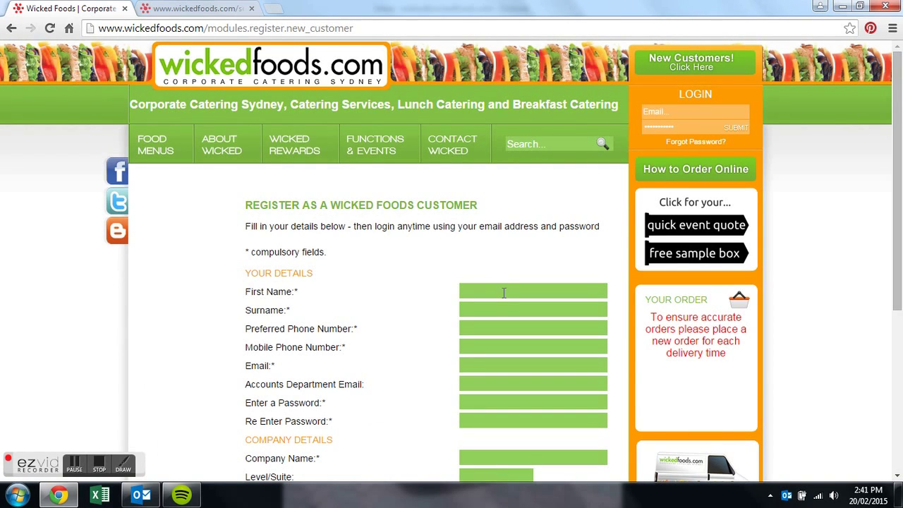
# Step: Enter the customer's first name and surname in the registration form
pyautogui.scroll(-2, 504, 292)
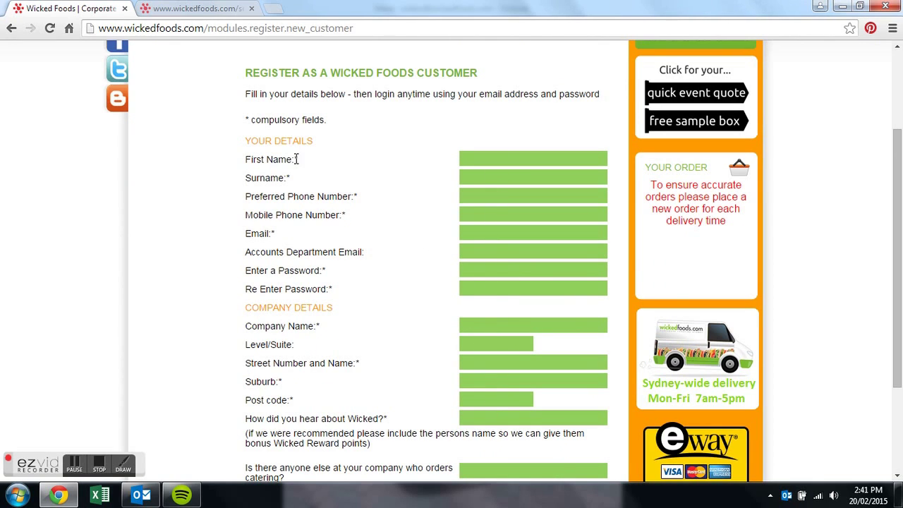
pyautogui.click(472, 158)
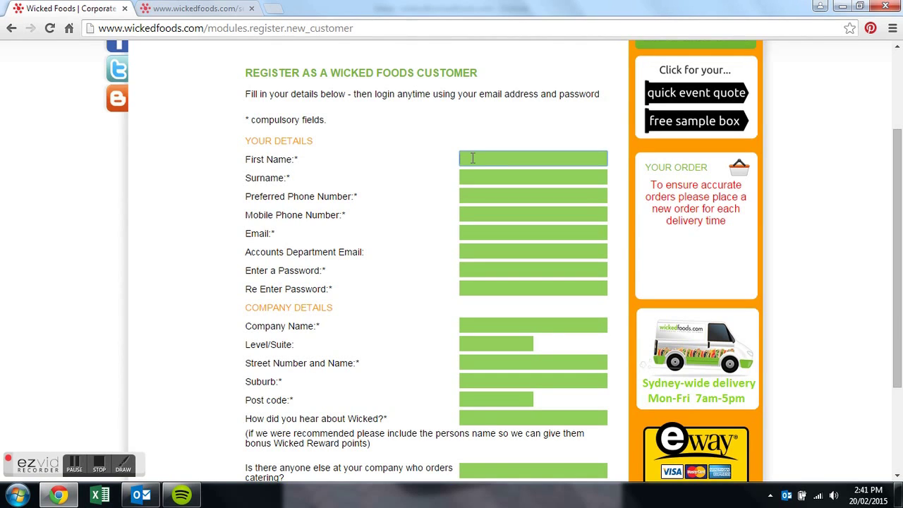
pyautogui.write('Sal')
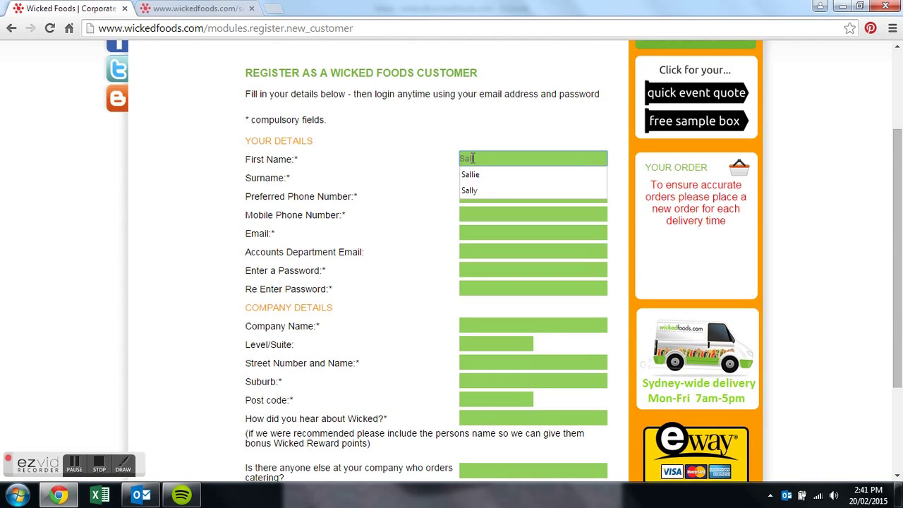
pyautogui.write('ly')
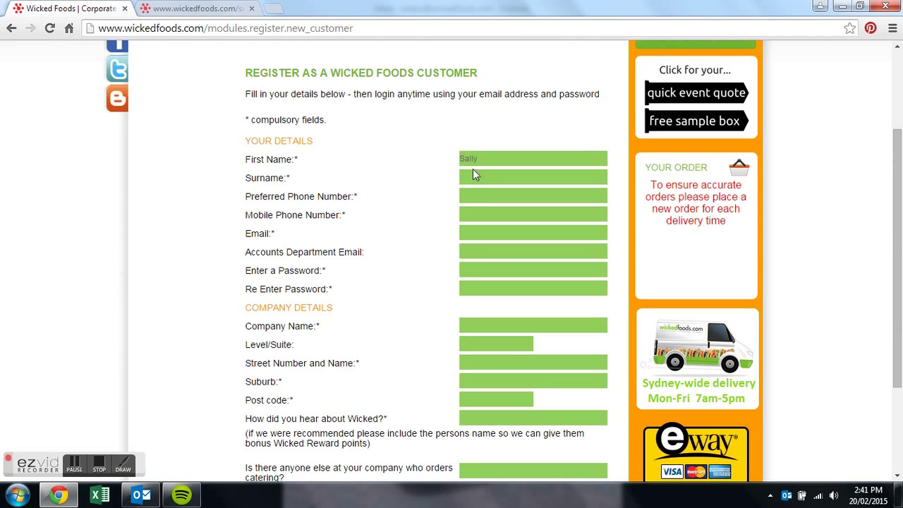
pyautogui.click(469, 178)
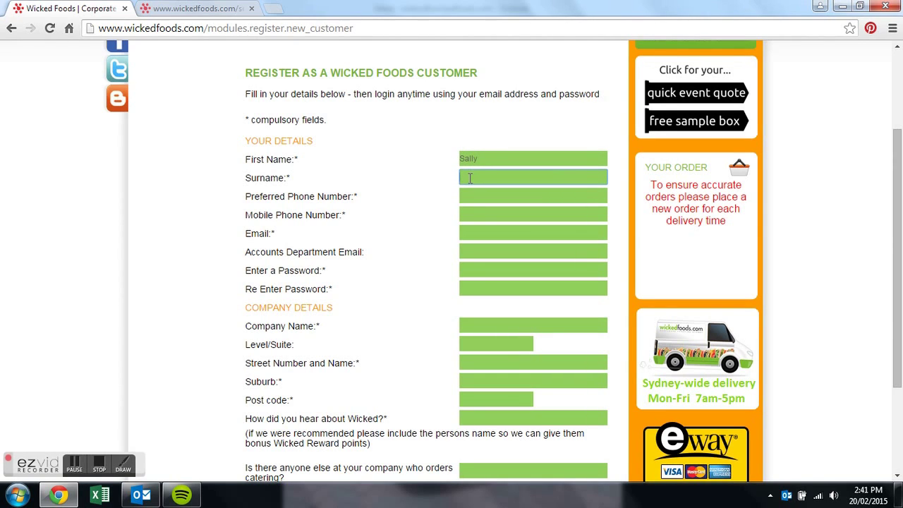
pyautogui.write('Sandwich')
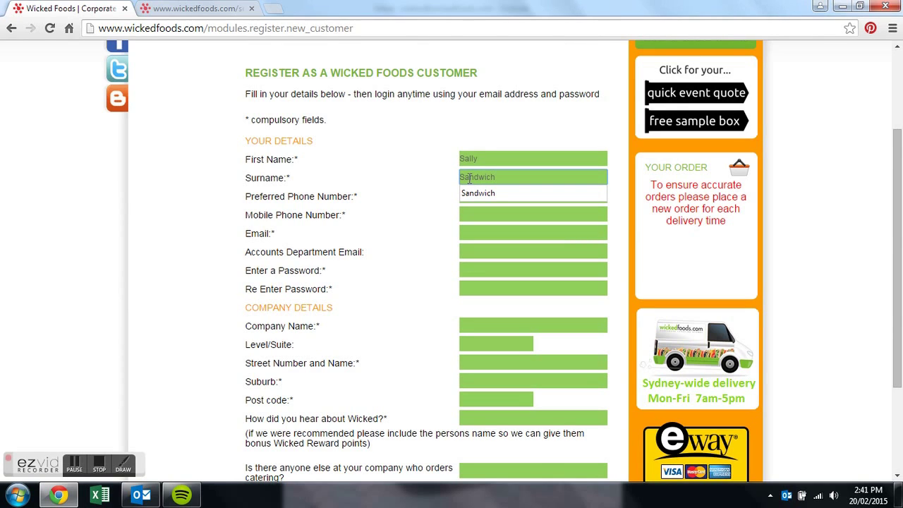
pyautogui.click(405, 173)
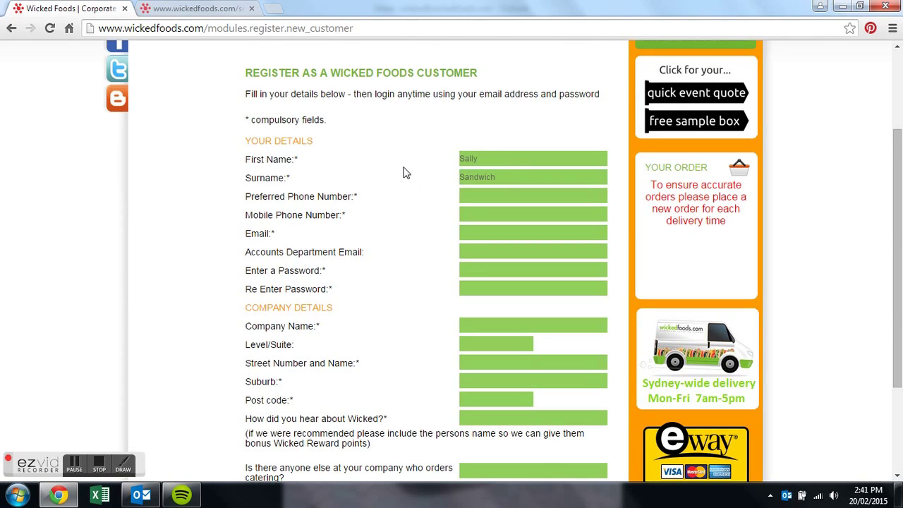
# Step: Fill in the customer's preferred phone number and mobile phone number
pyautogui.click(468, 195)
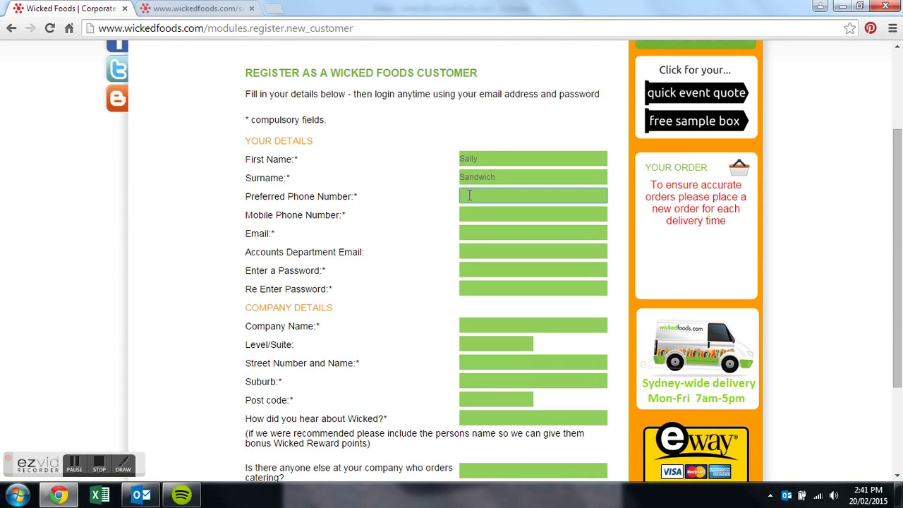
pyautogui.write('0')
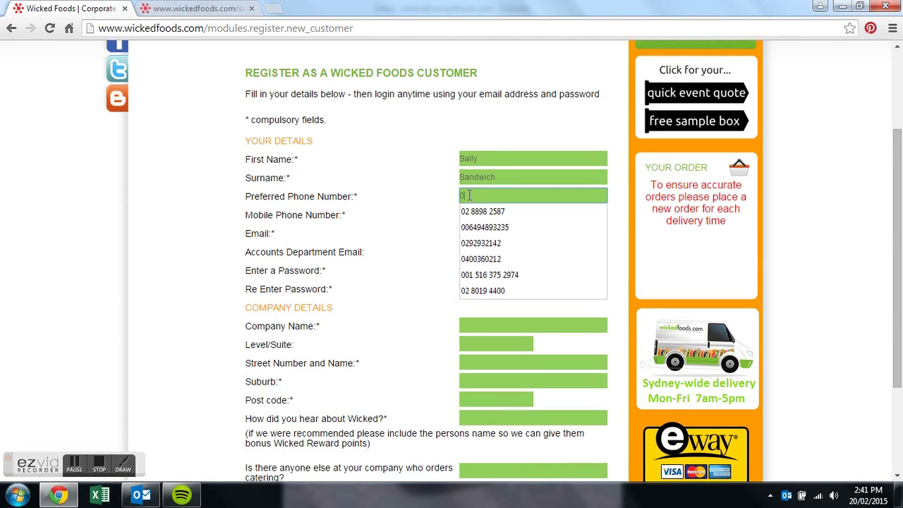
pyautogui.write('2')
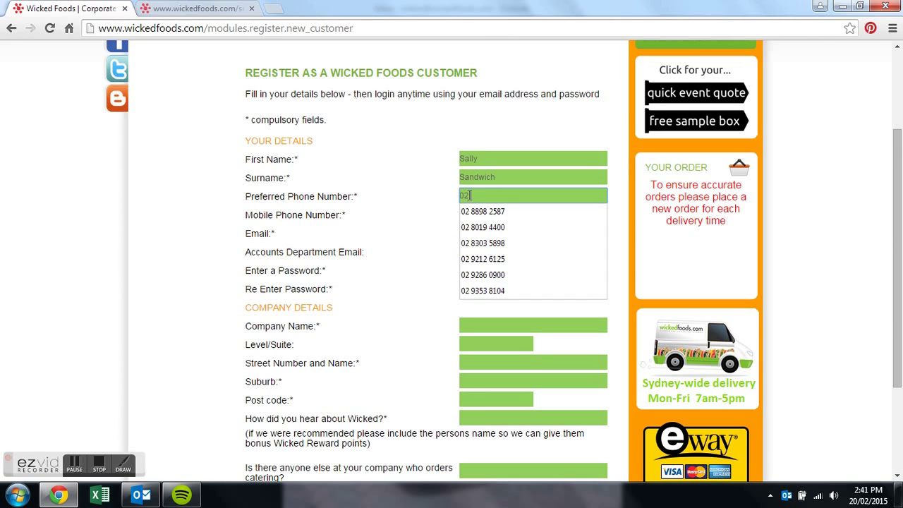
pyautogui.write(' 9555')
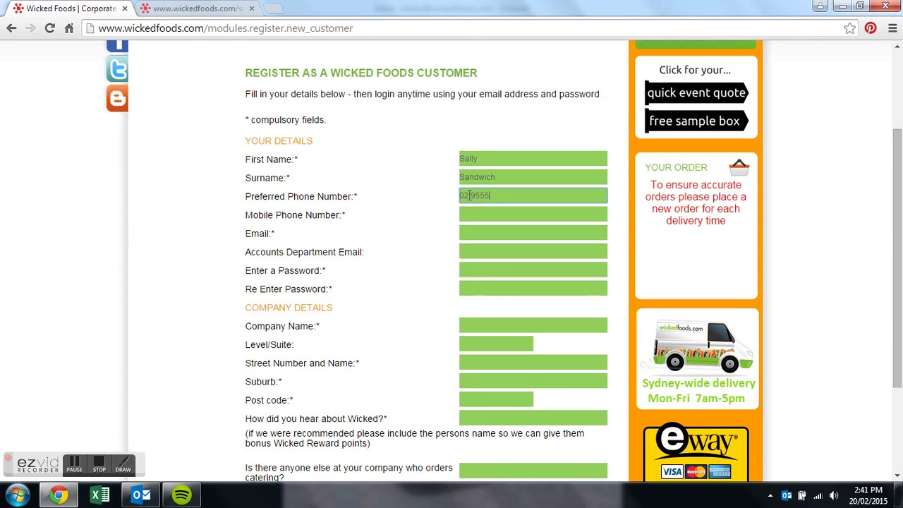
pyautogui.write(' 5555')
pyautogui.click(466, 216)
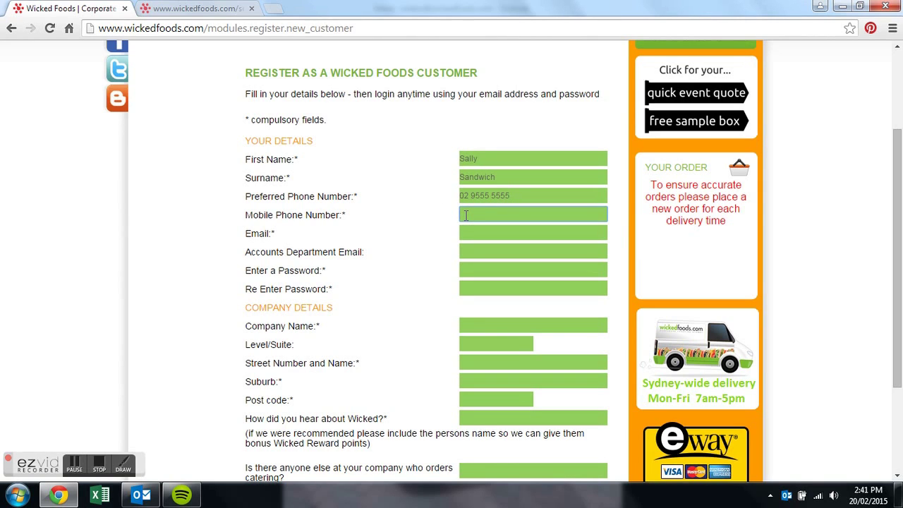
pyautogui.write('0')
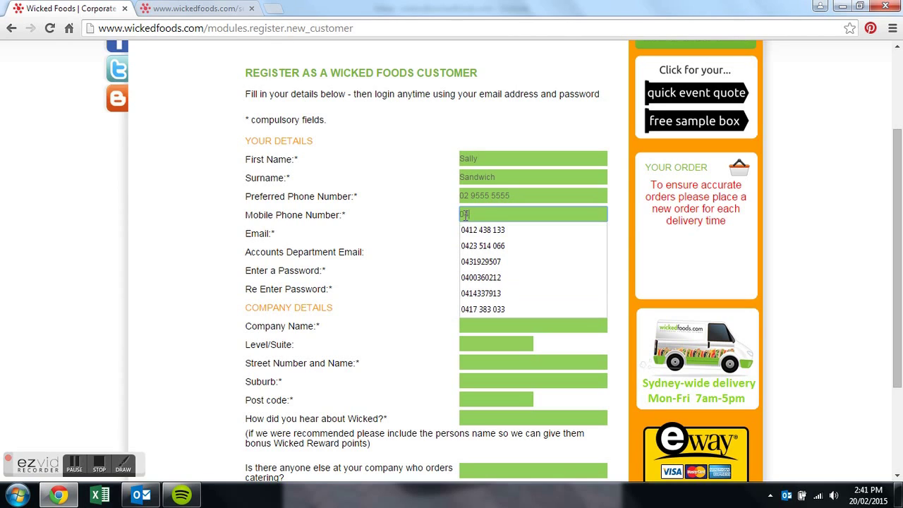
pyautogui.write('455 ')
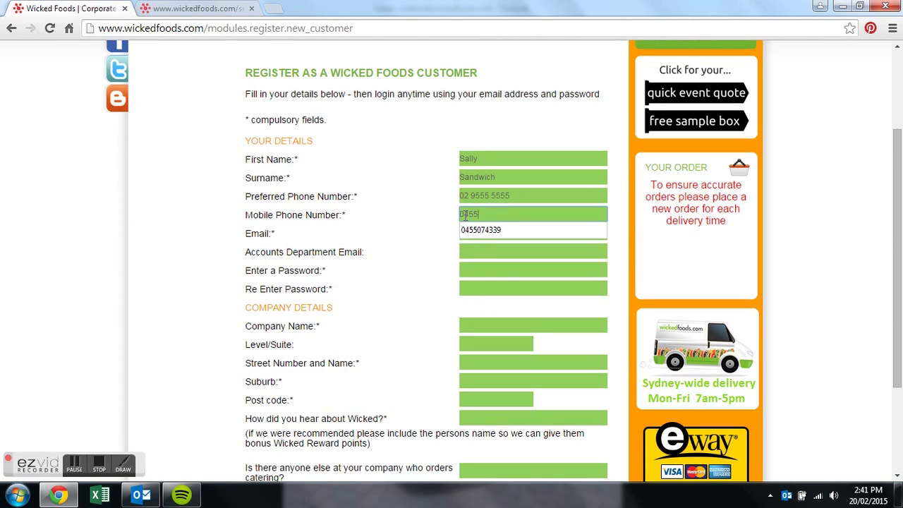
pyautogui.write('5555')
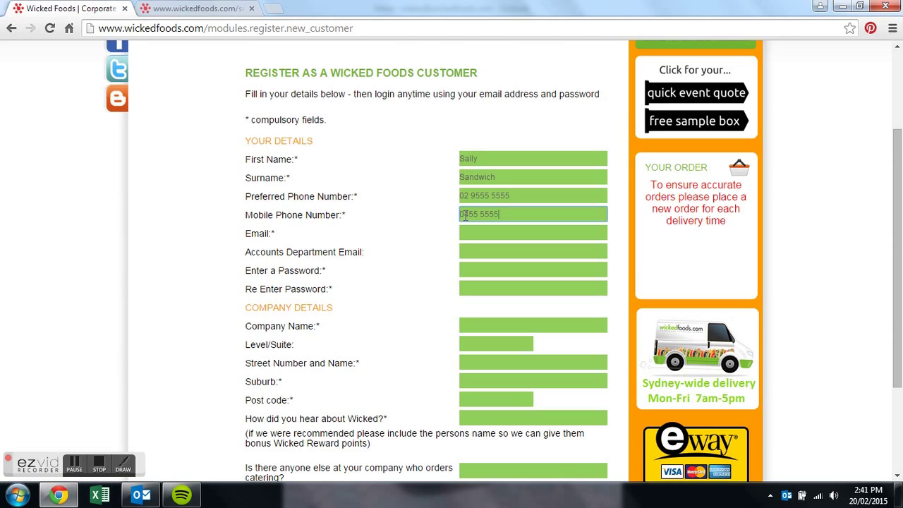
pyautogui.click(470, 235)
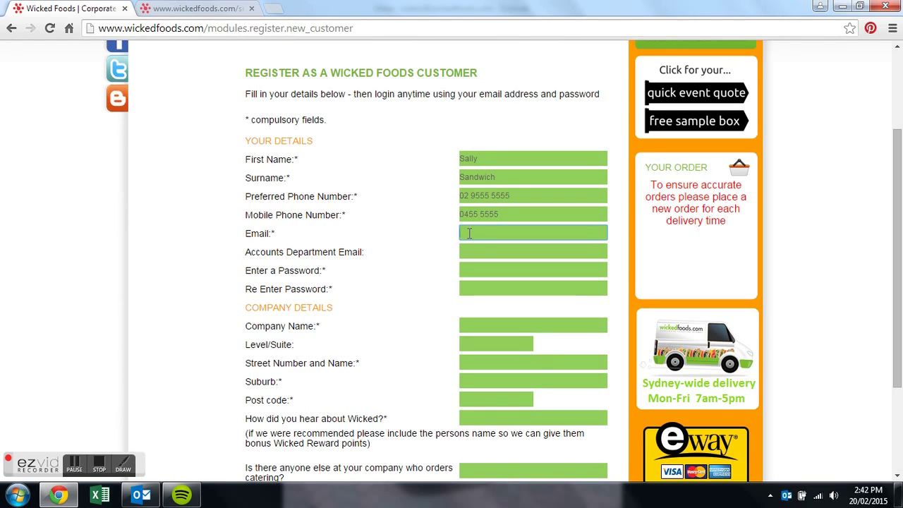
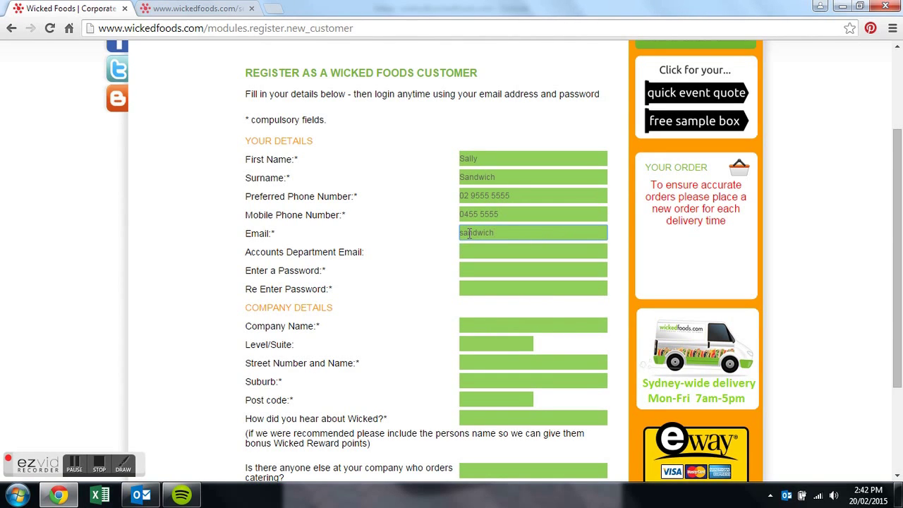
# Step: Enter the customer's email address and dismiss the autocomplete list
pyautogui.click(437, 248)
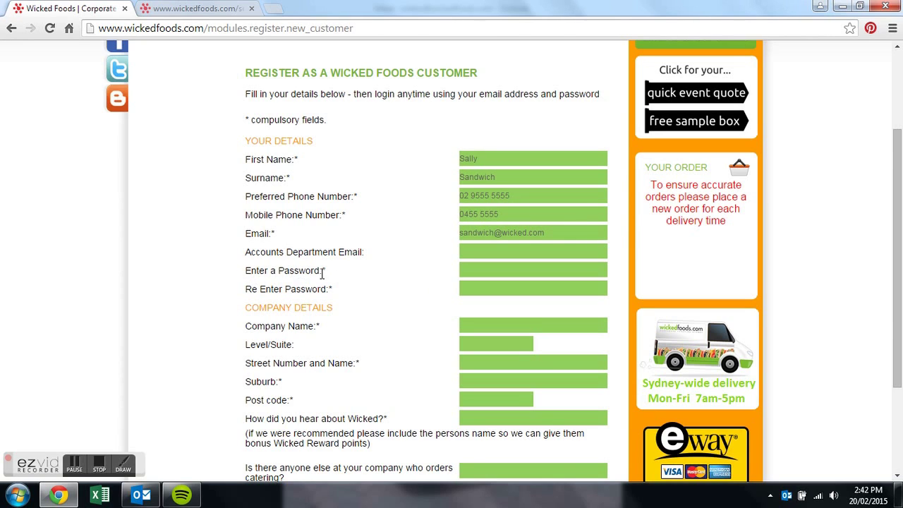
# Step: Fill in the 'Enter a Password' and 'Re Enter Password' fields with the account password
pyautogui.click(473, 269)
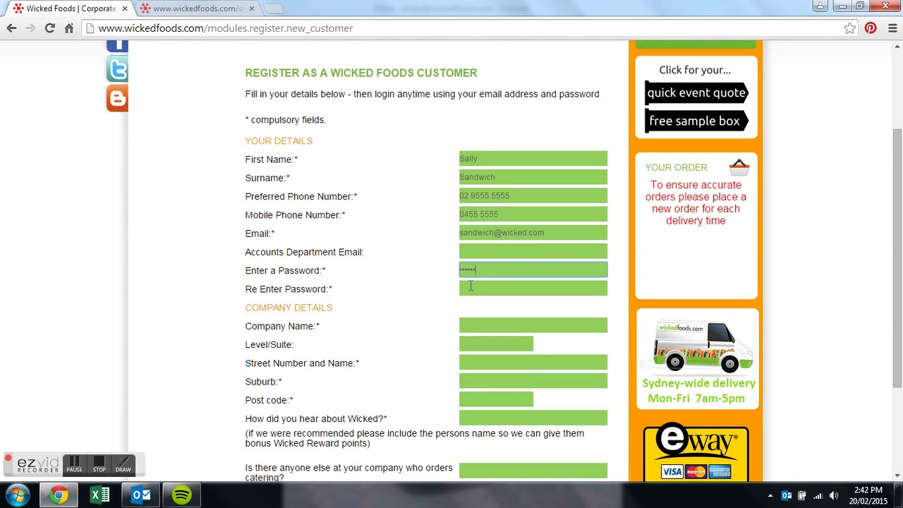
pyautogui.click(471, 287)
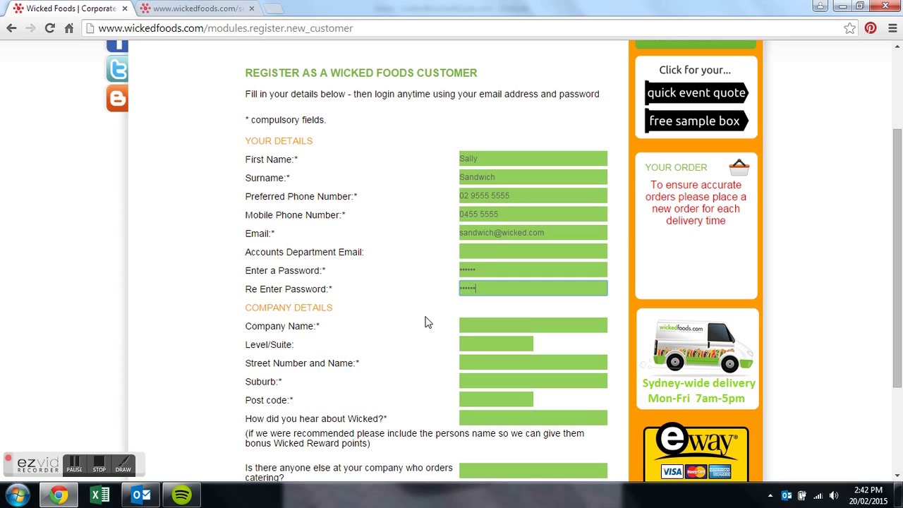
# Step: Enter 'Cool Company' as the company name and fill in the company's level/suite
pyautogui.click(467, 326)
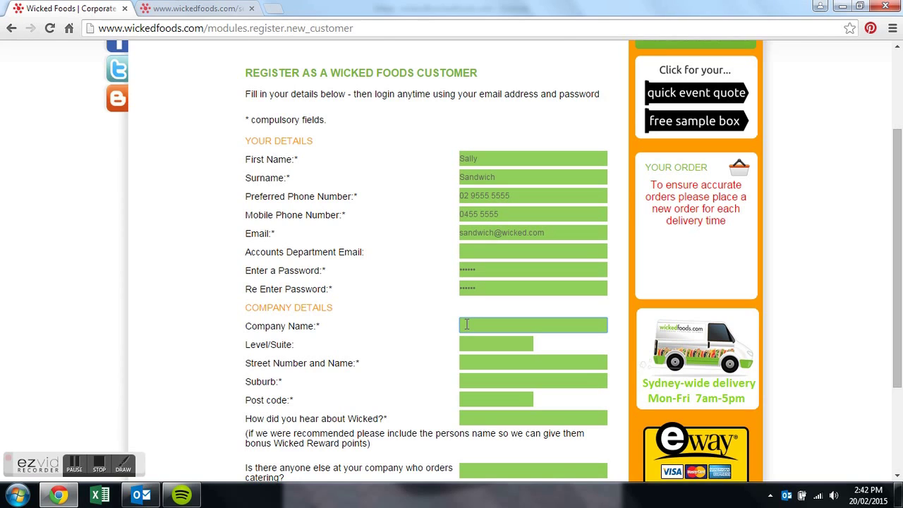
pyautogui.write('C')
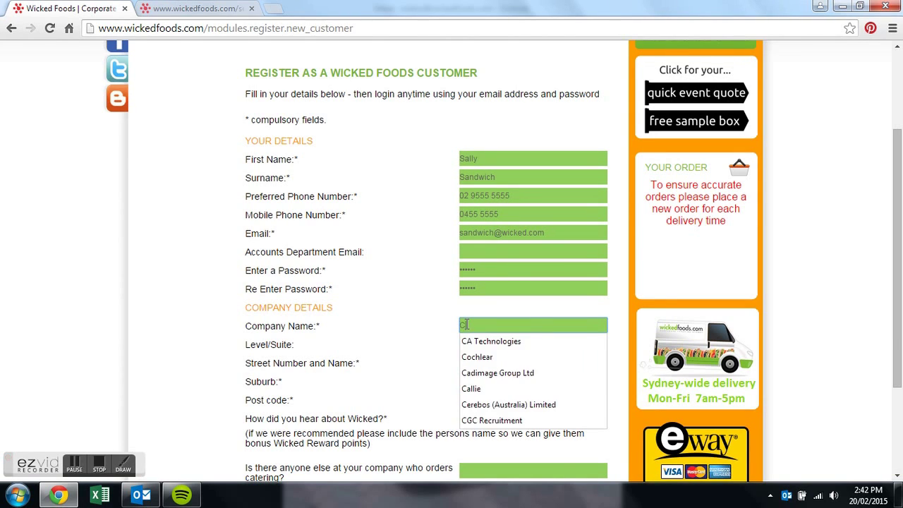
pyautogui.write('ool Com')
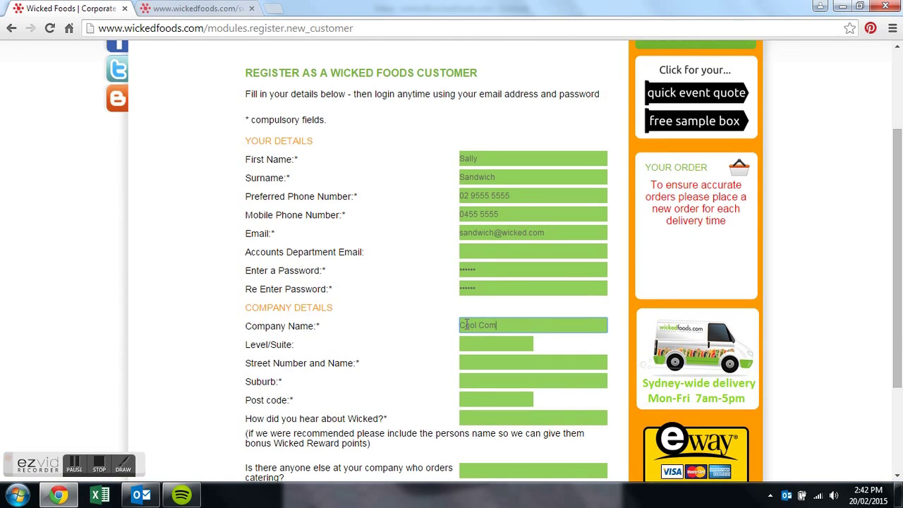
pyautogui.write('pany')
pyautogui.click(465, 346)
pyautogui.write('Leve')
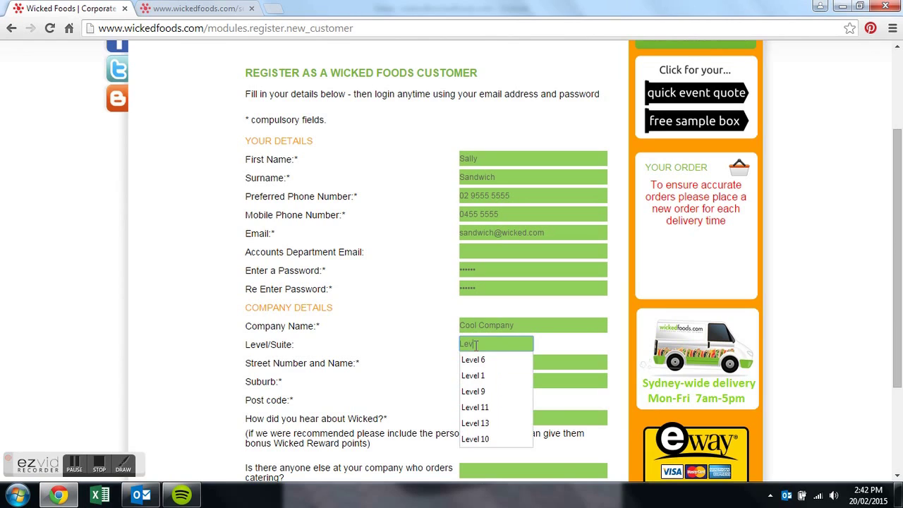
pyautogui.write('l')
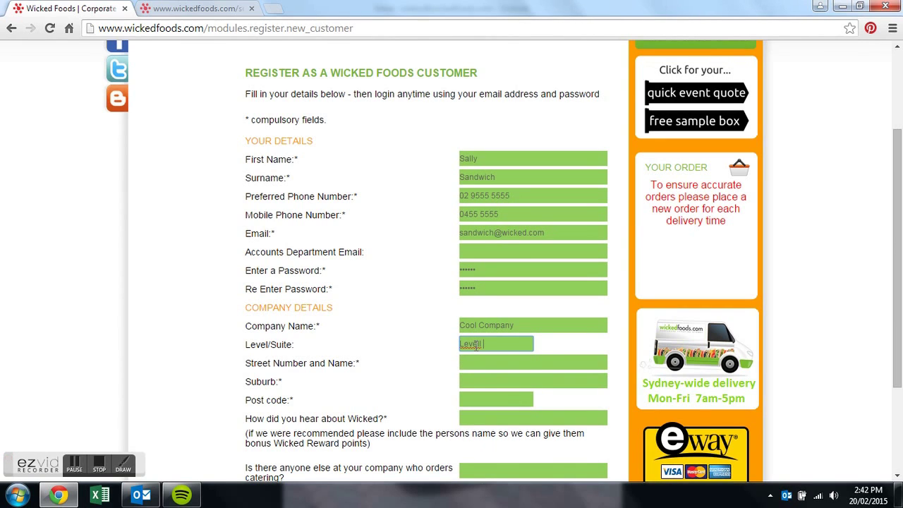
pyautogui.press('BackSpace')
pyautogui.write('1')
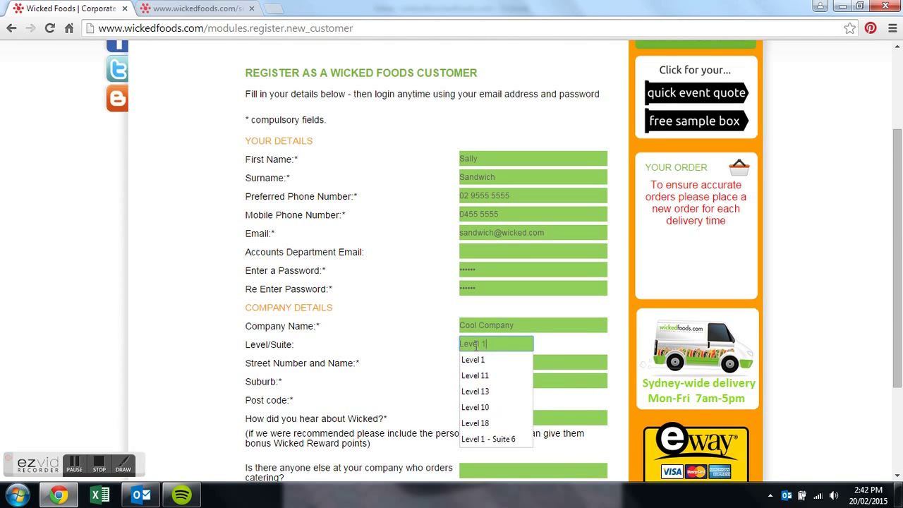
pyautogui.write('1')
pyautogui.click(438, 347)
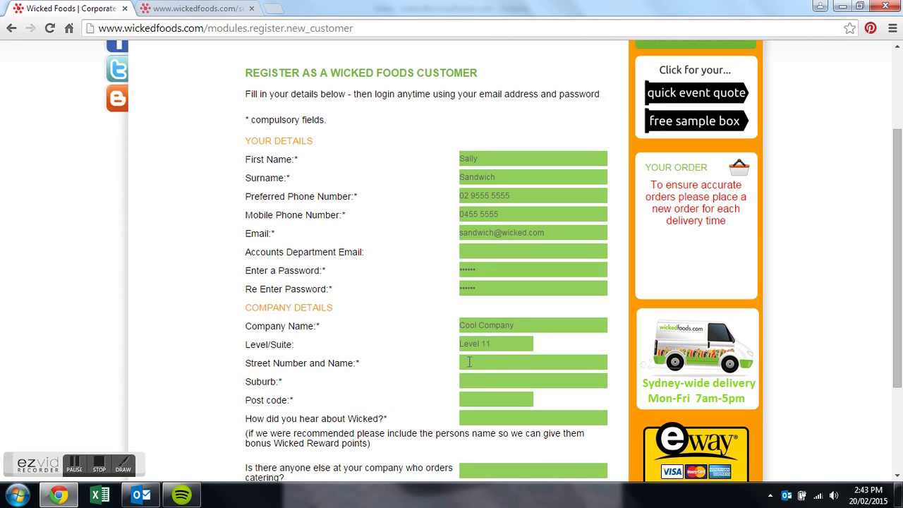
# Step: Fill in the company's street address, suburb and post code
pyautogui.click(466, 360)
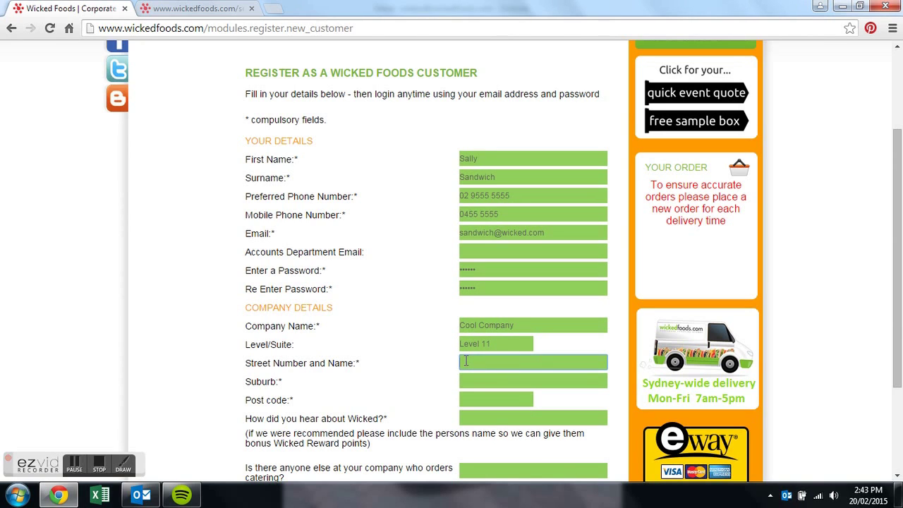
pyautogui.write('100 ')
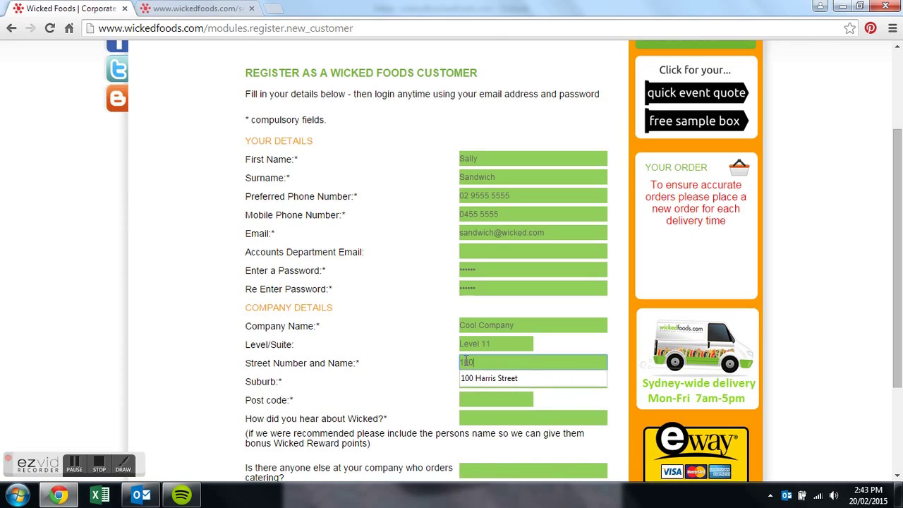
pyautogui.write('Wicked ')
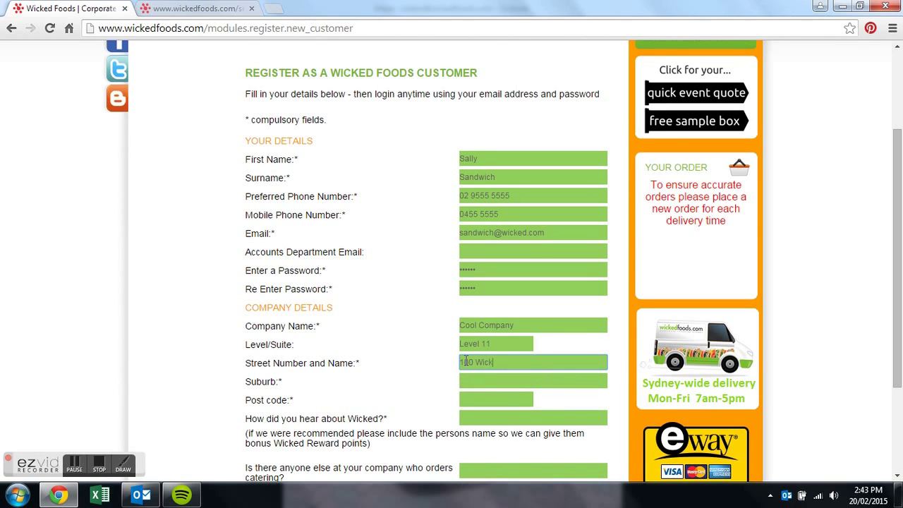
pyautogui.write('S')
pyautogui.write('treet')
pyautogui.click(473, 381)
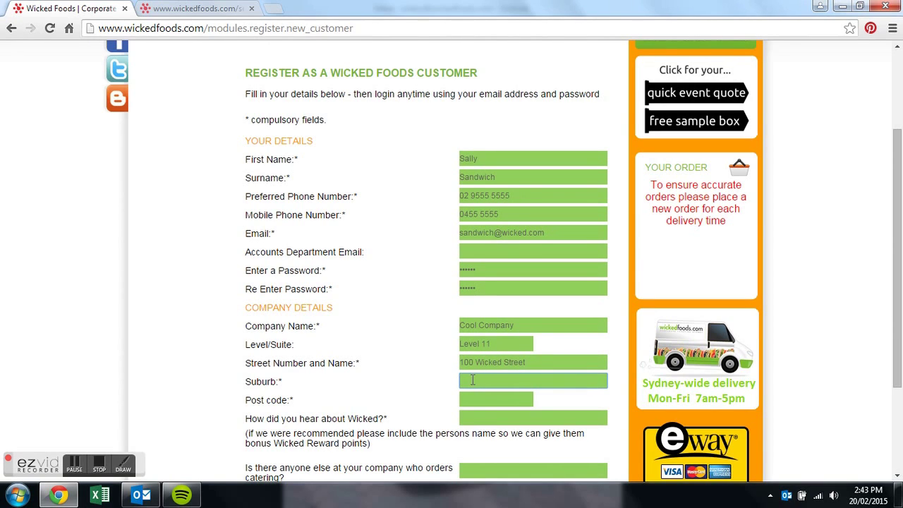
pyautogui.write('Lan')
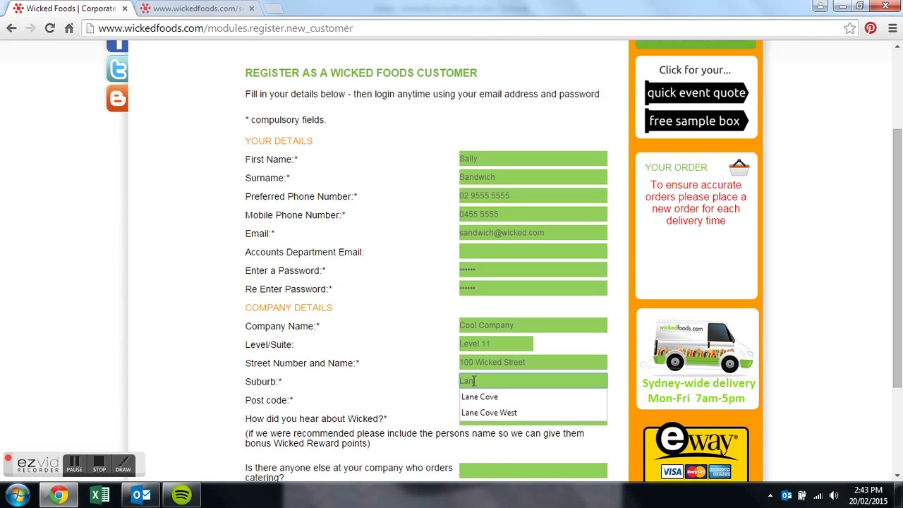
pyautogui.write('e Cov')
pyautogui.write('e')
pyautogui.click(385, 334)
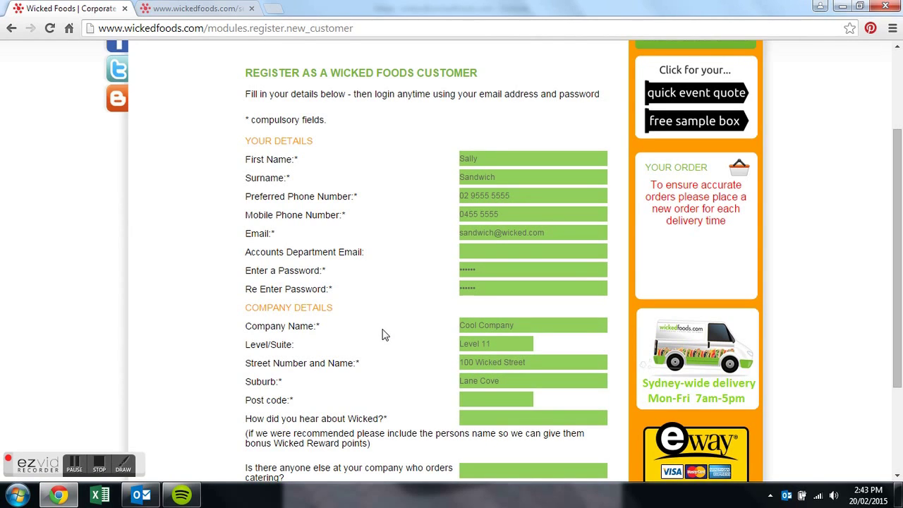
pyautogui.click(470, 400)
pyautogui.write('2')
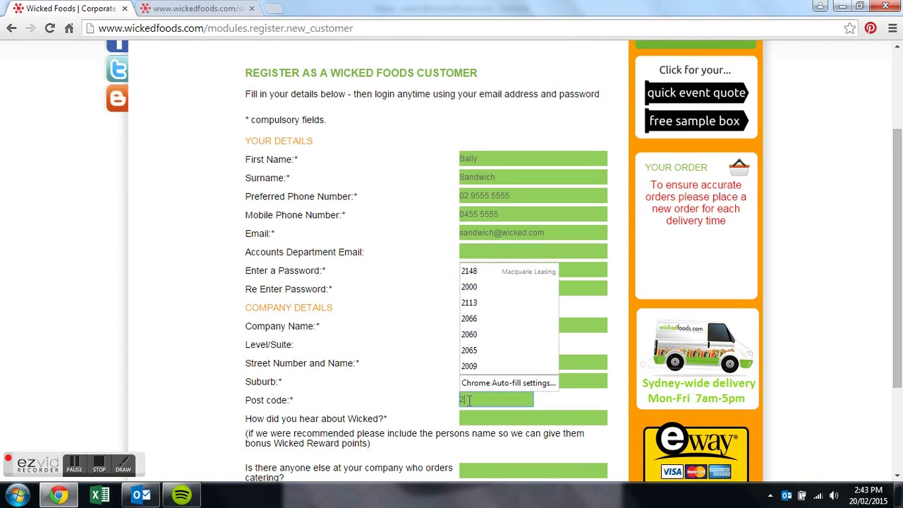
pyautogui.write('000')
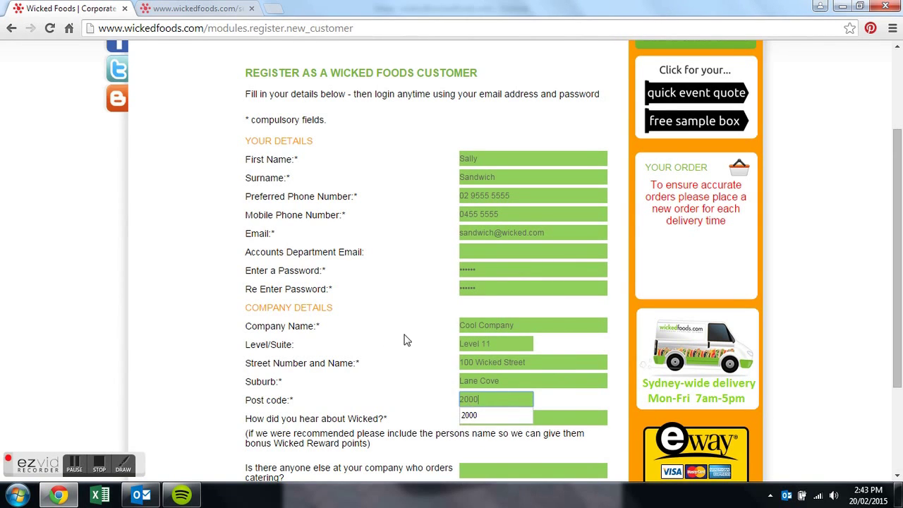
pyautogui.click(403, 340)
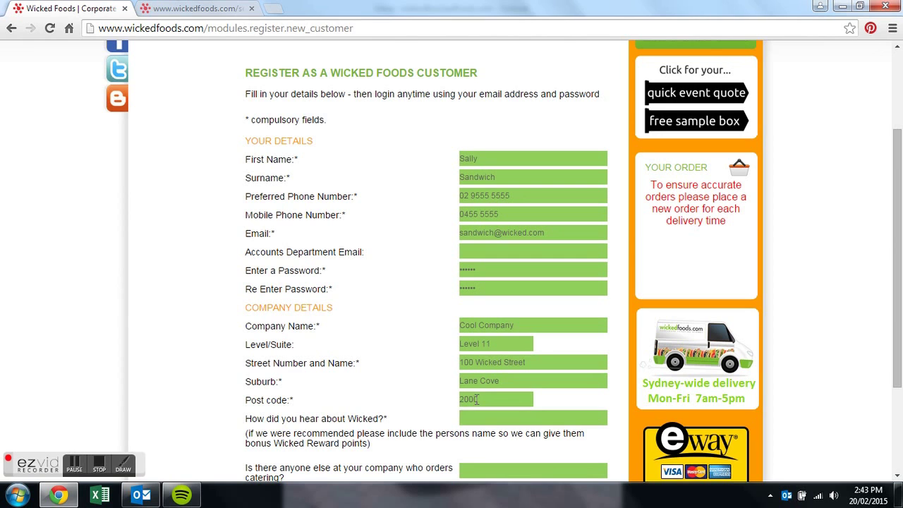
# Step: Answer 'google' for 'How did you hear about Wicked?'
pyautogui.scroll(-1, 423, 366)
pyautogui.scroll(-1, 417, 348)
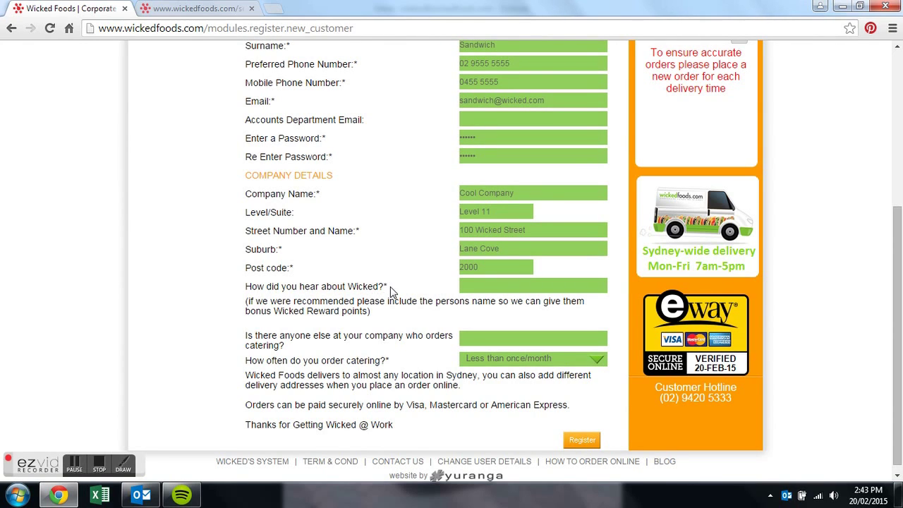
pyautogui.click(474, 285)
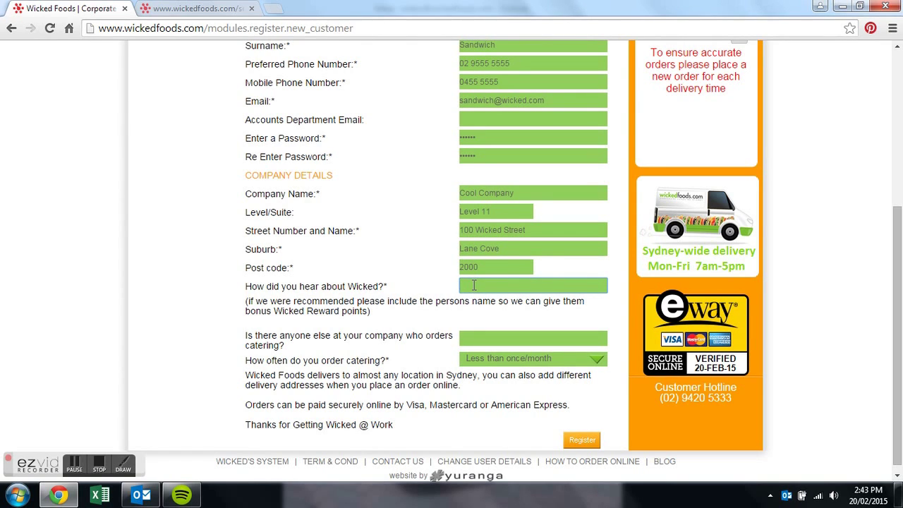
pyautogui.write('G')
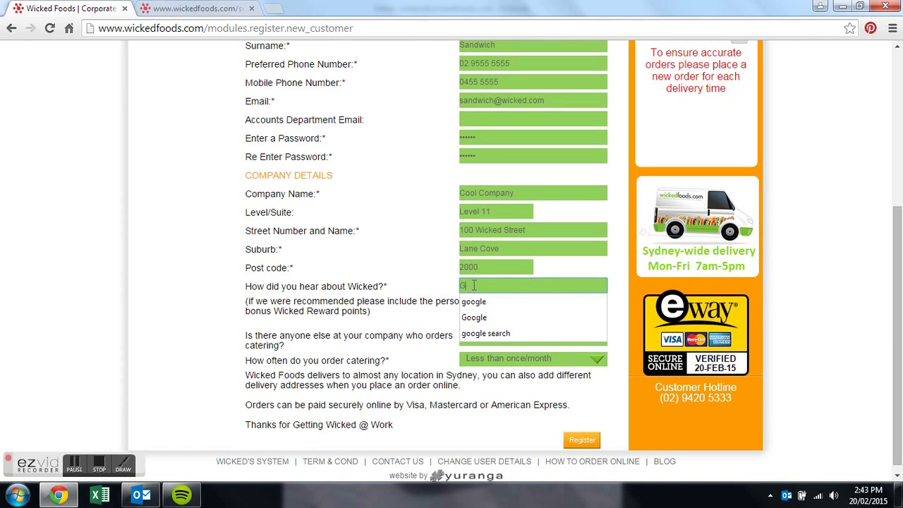
pyautogui.write('oog')
pyautogui.click(481, 302)
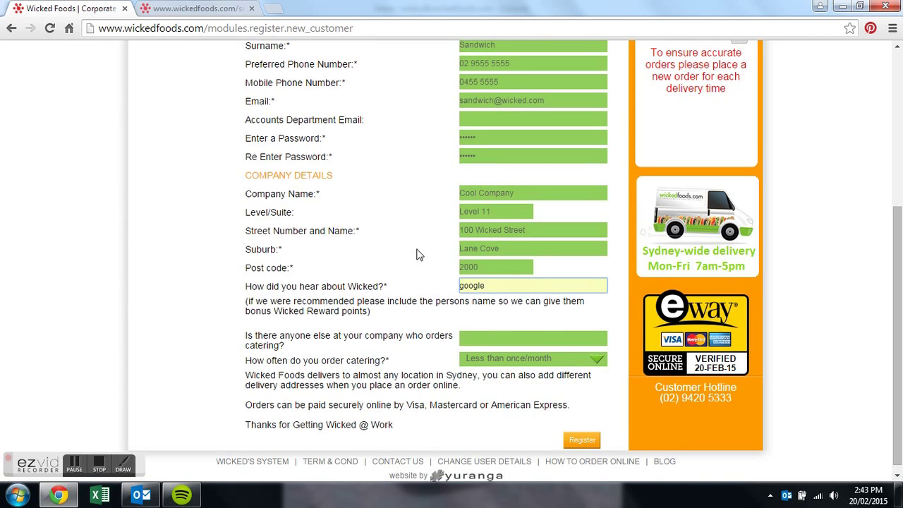
pyautogui.click(415, 247)
# Step: Answer 'No' to whether anyone else at the company orders catering
pyautogui.scroll(-1, 415, 247)
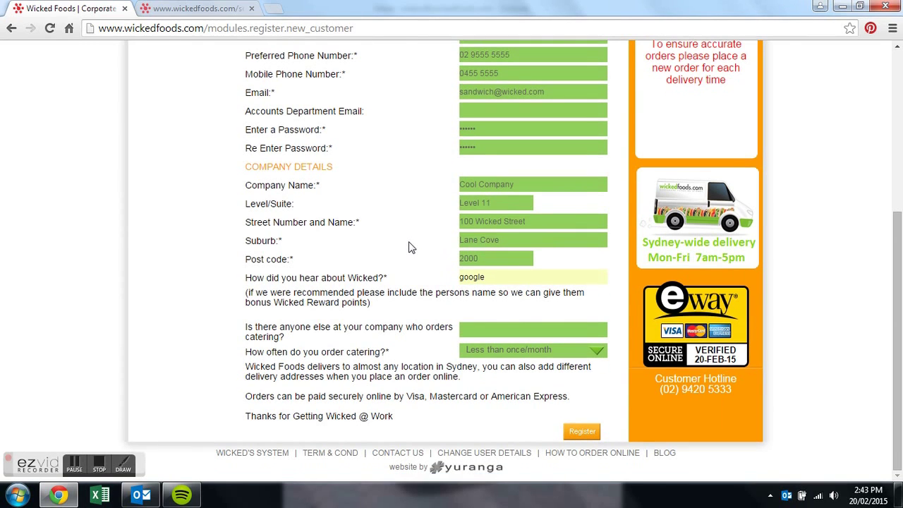
pyautogui.click(469, 329)
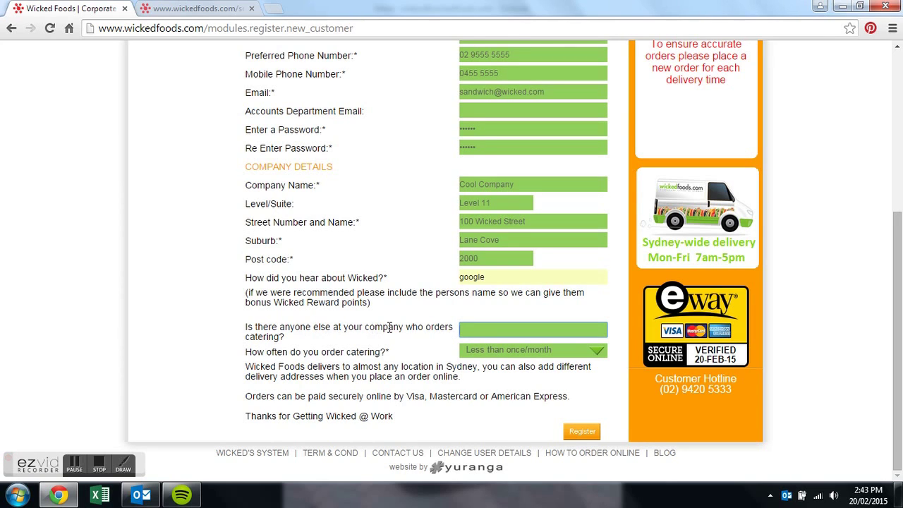
pyautogui.click(471, 331)
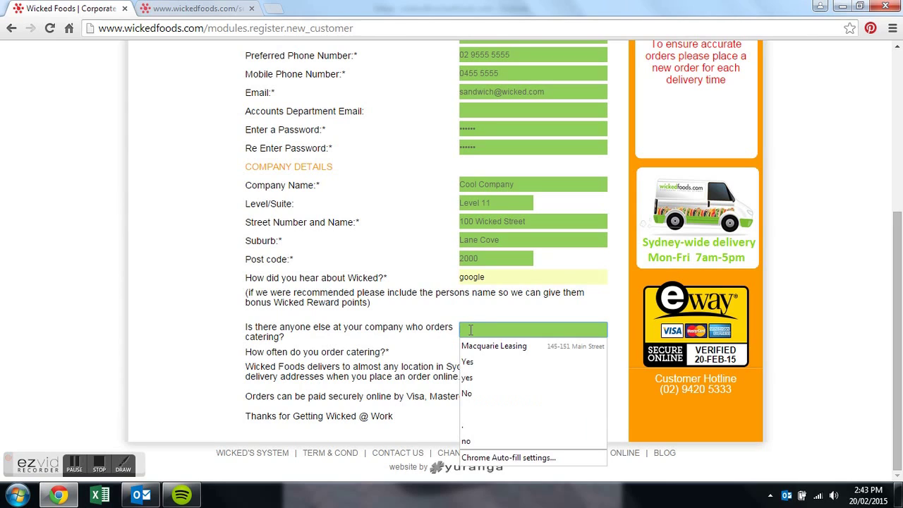
pyautogui.write('No')
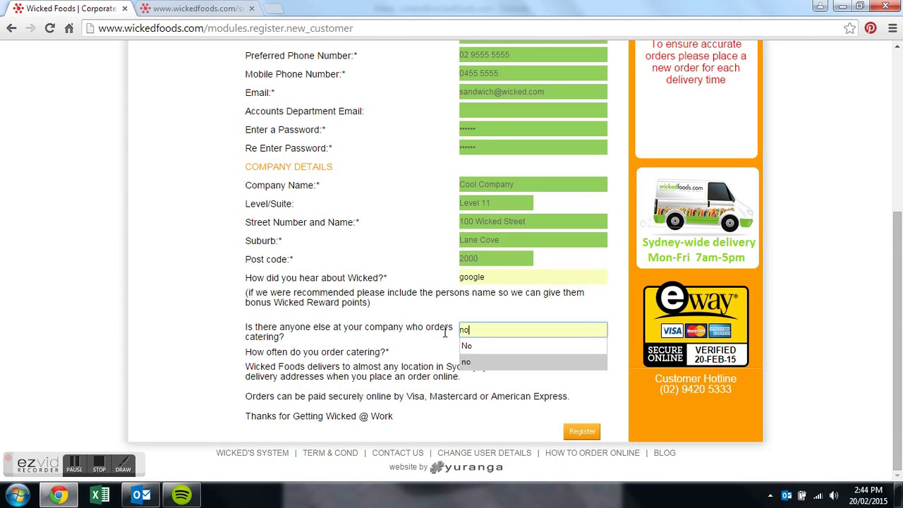
pyautogui.click(434, 314)
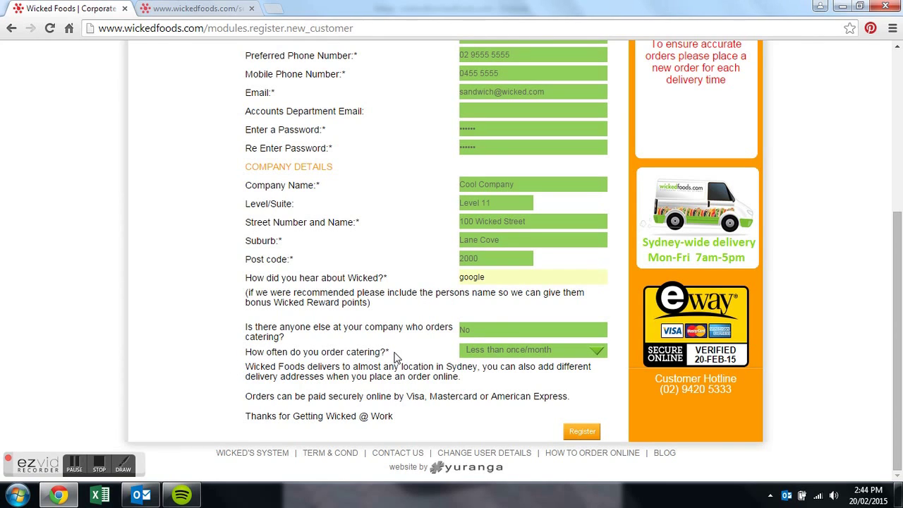
# Step: Choose 'More than once/month' in the 'How often do you order catering?' dropdown
pyautogui.click(598, 357)
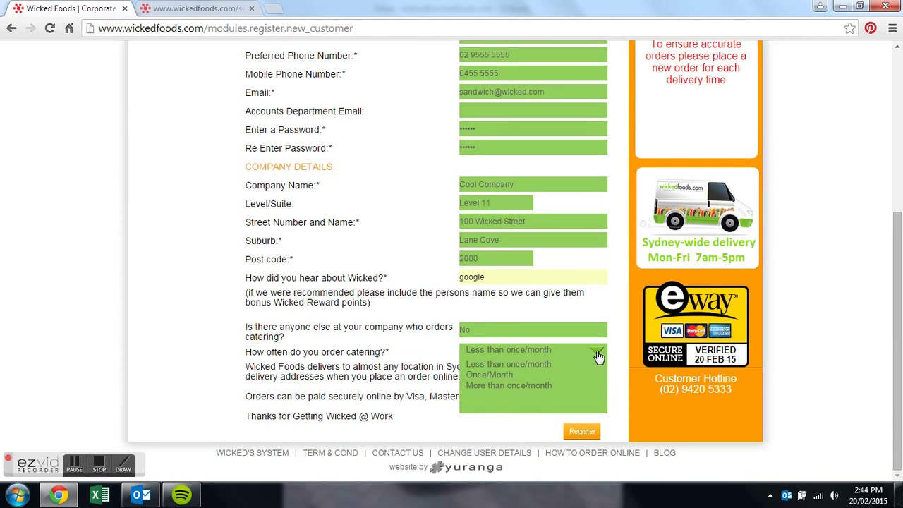
pyautogui.click(498, 386)
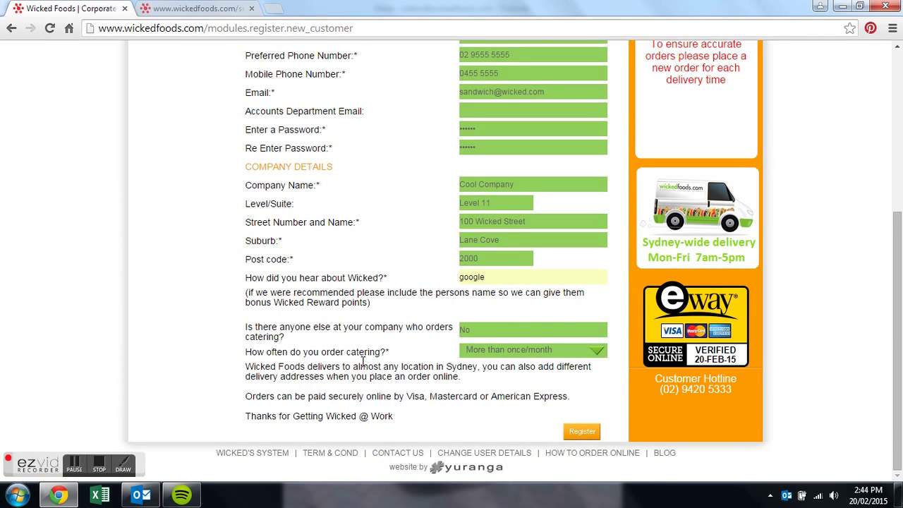
# Step: Register the account and decline Chrome's offer to save the password
pyautogui.click(584, 432)
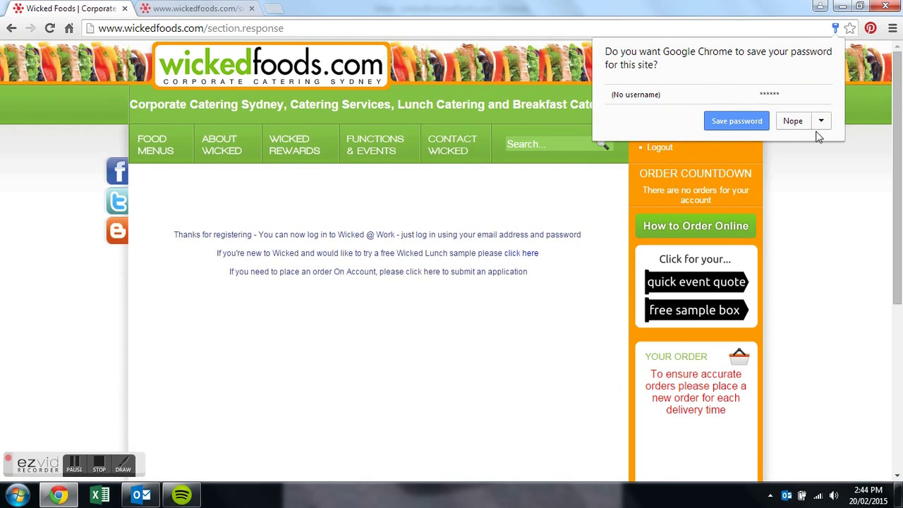
pyautogui.click(792, 121)
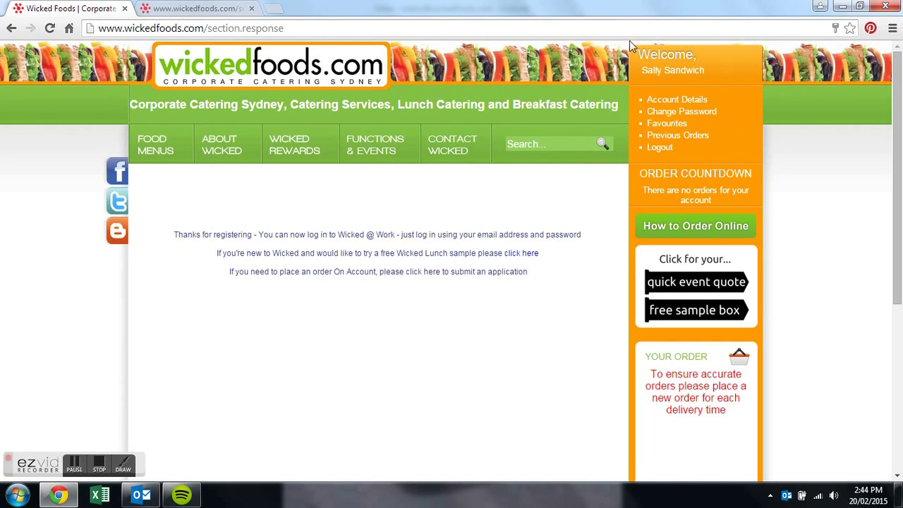
# Step: Go to FOOD MENUS in the top navigation bar
pyautogui.click(147, 146)
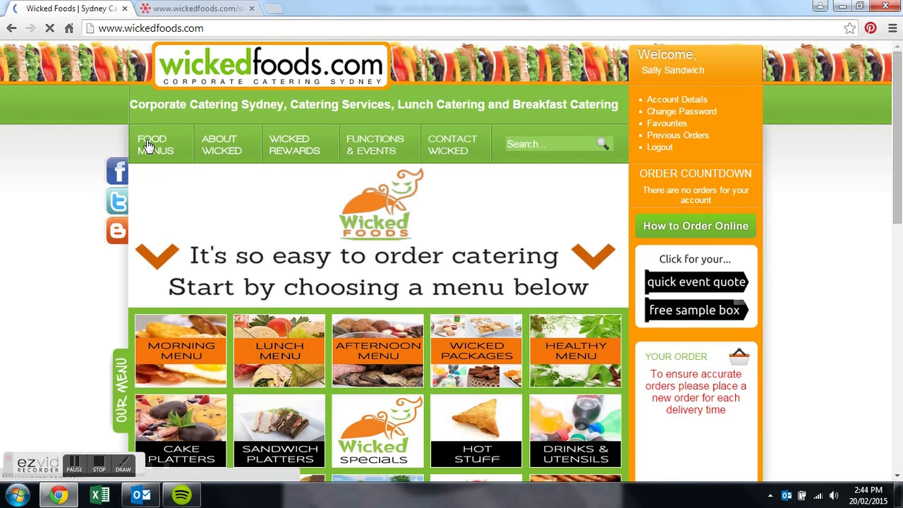